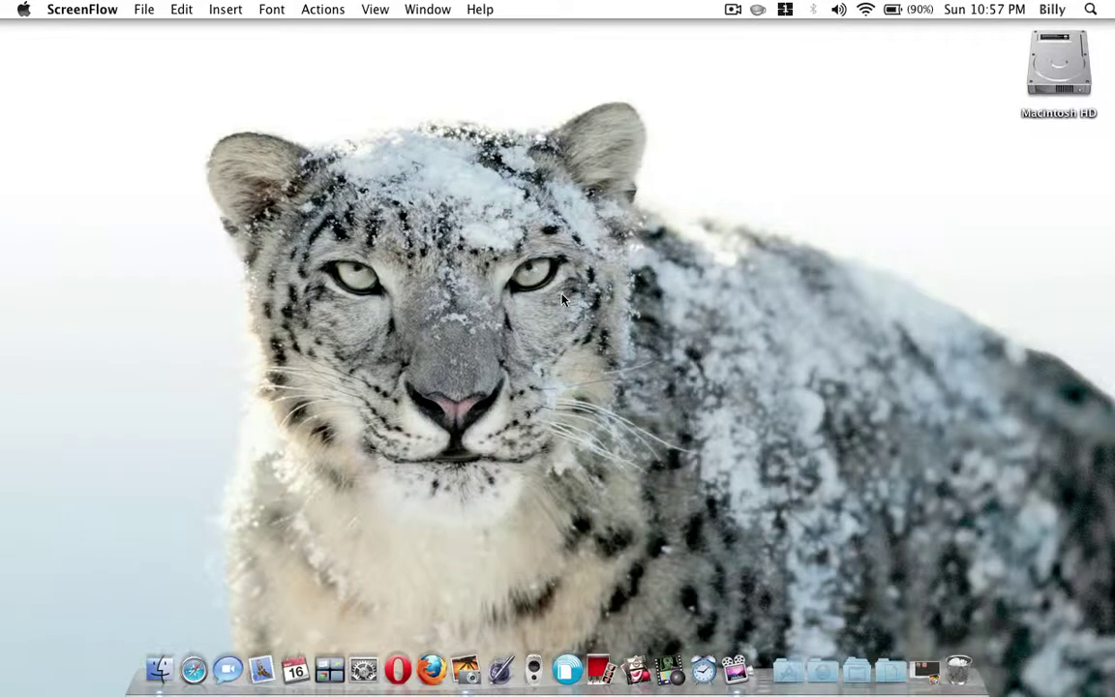
Step: Launch iPhoto from the Dock so the Events library appears
{"action": "left_click", "coordinate": [462, 670]}
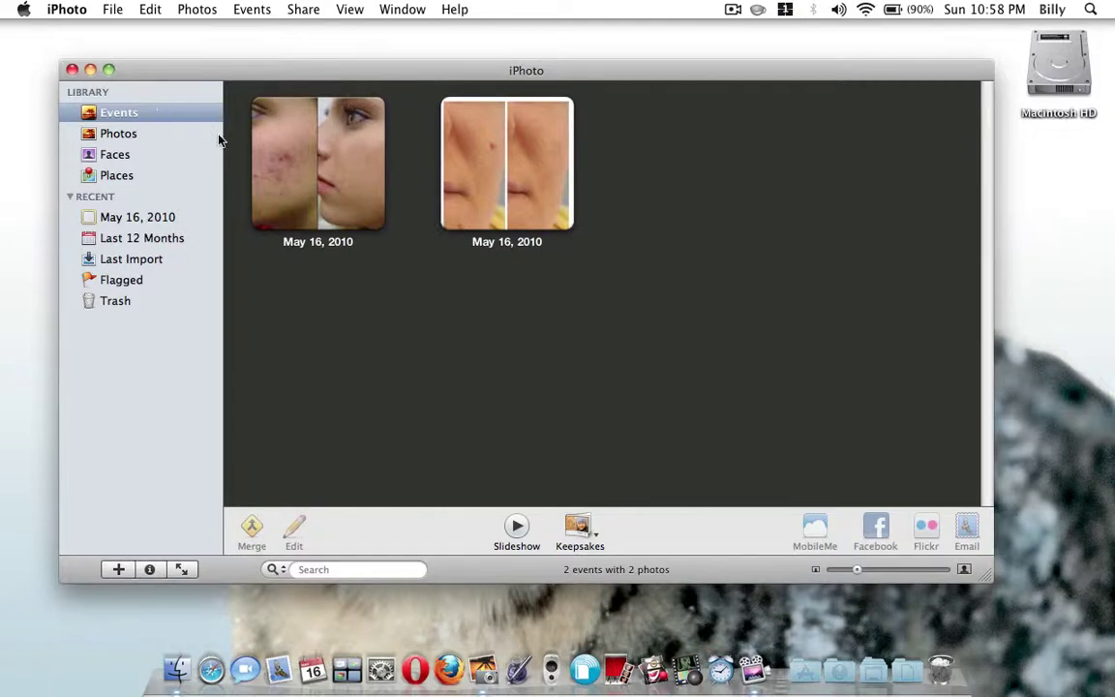
Step: Open the first event's acne before/after photo in Edit mode with Retouch turned on
{"action": "double_click", "coordinate": [279, 158]}
{"action": "double_click", "coordinate": [313, 204]}
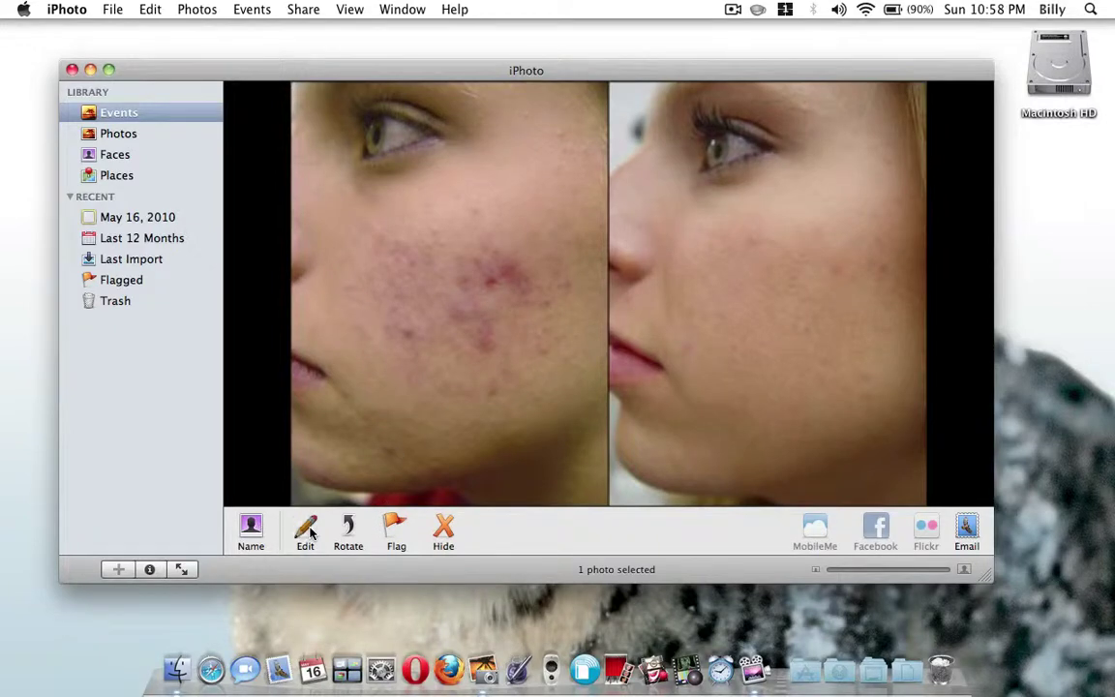
{"action": "left_click", "coordinate": [306, 529]}
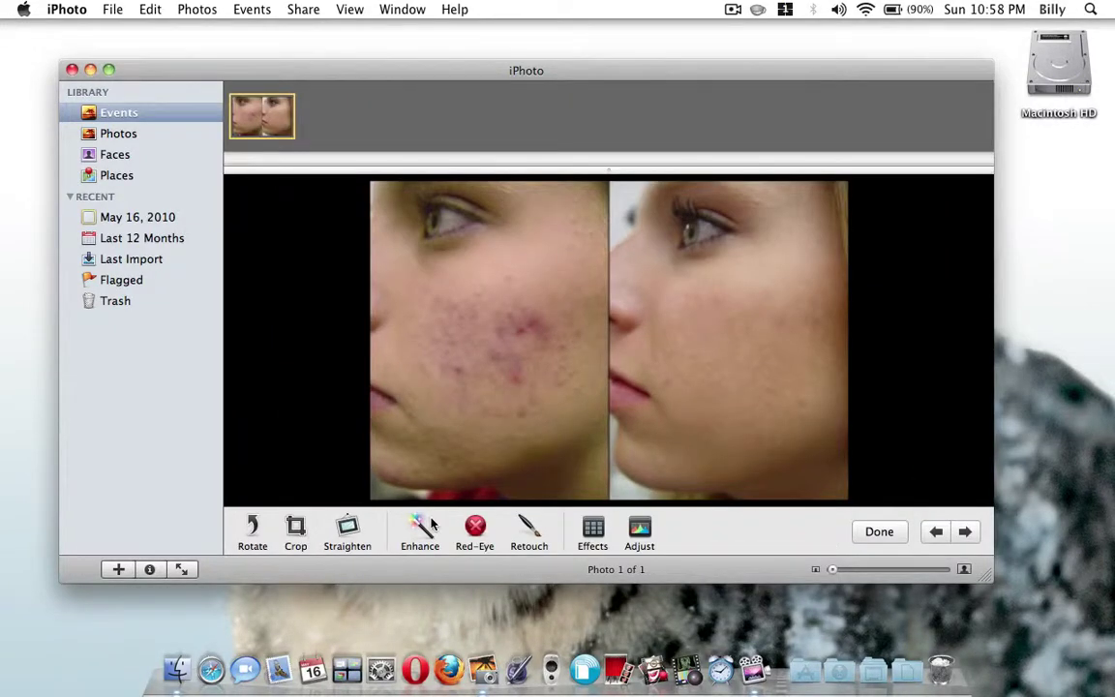
{"action": "left_click", "coordinate": [528, 534]}
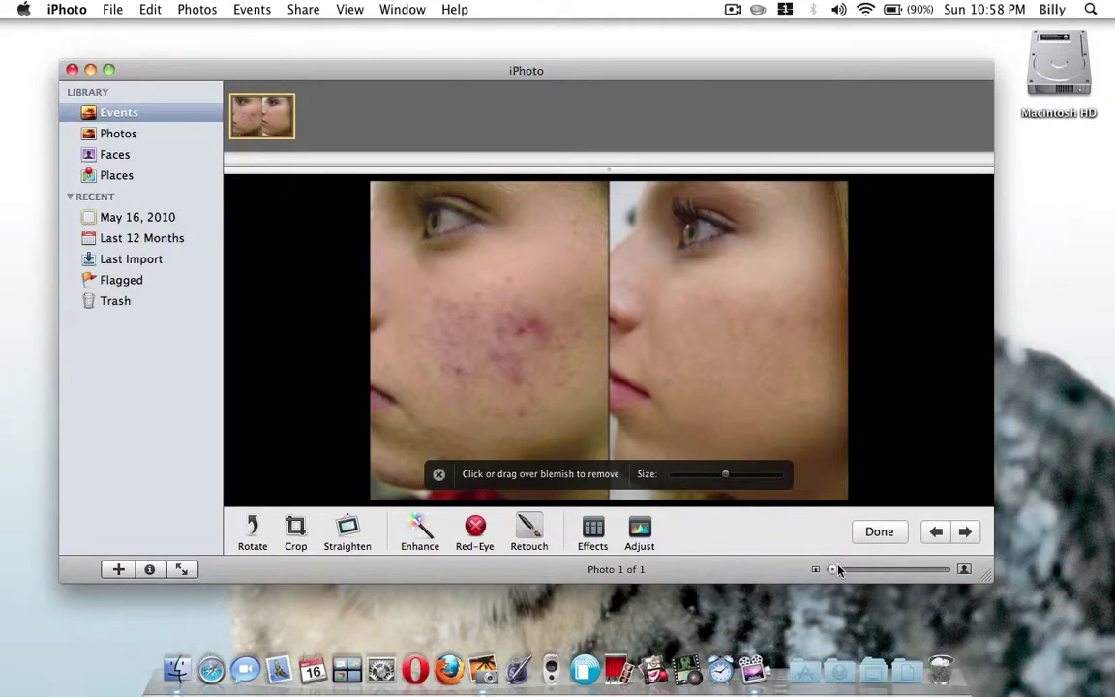
Step: Zoom in on the left cheek and retouch away the large red blemish
{"action": "left_click_drag", "start_coordinate": [832, 573], "coordinate": [919, 585]}
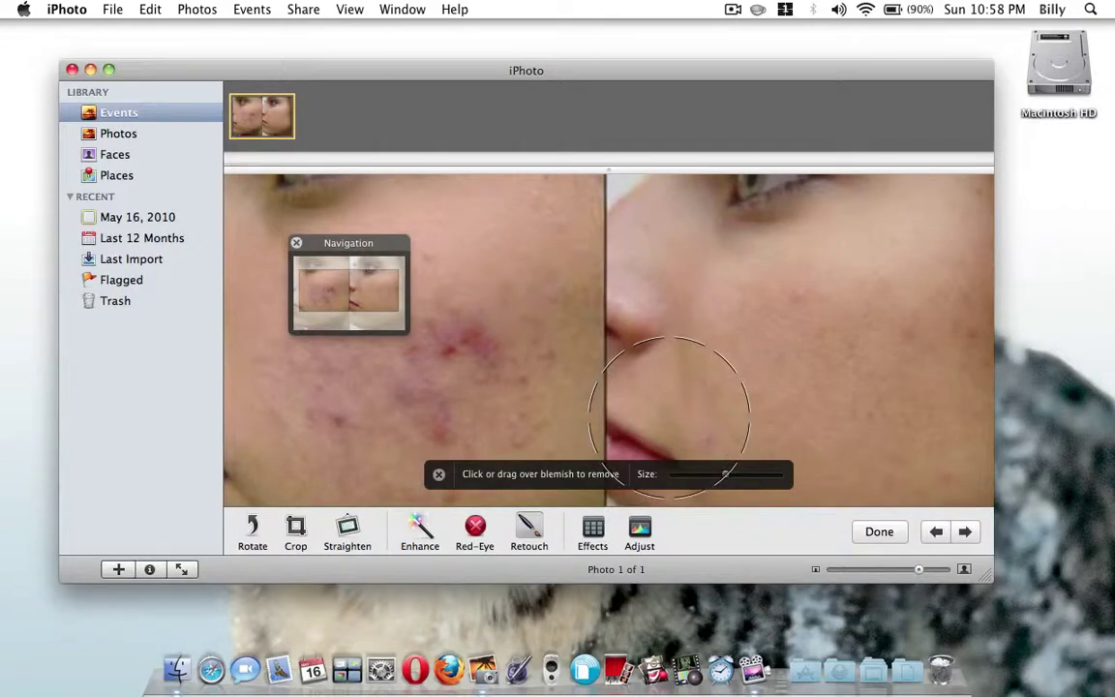
{"action": "scroll", "coordinate": [667, 416], "scroll_direction": "left", "scroll_amount": 3}
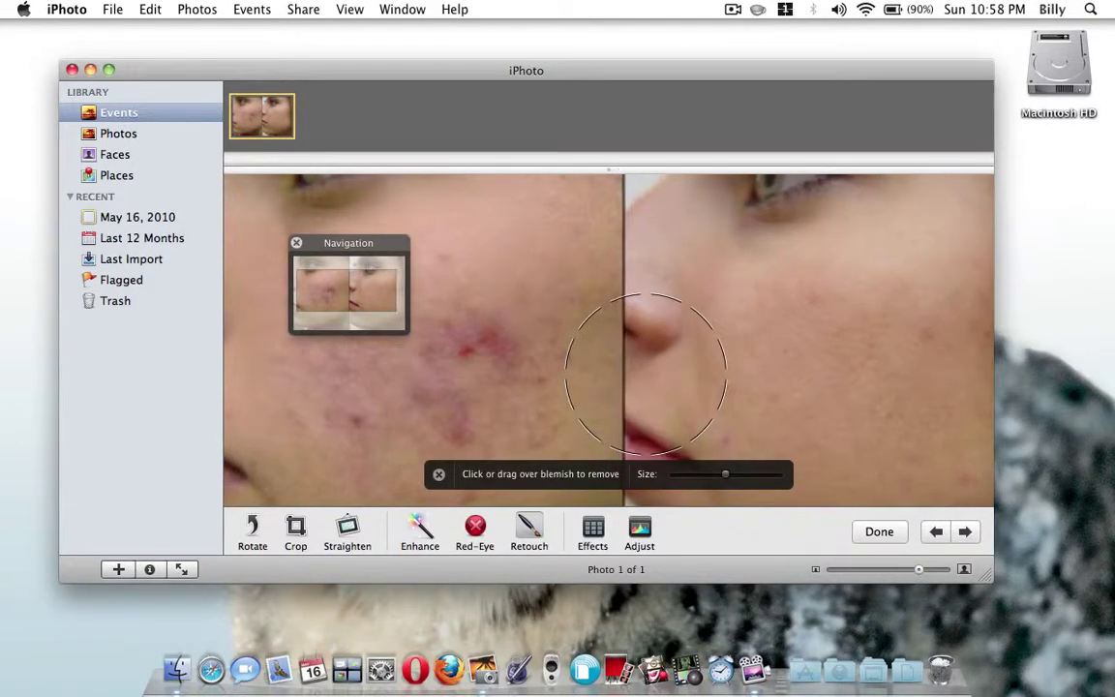
{"action": "scroll", "coordinate": [645, 372], "scroll_direction": "left", "scroll_amount": 3}
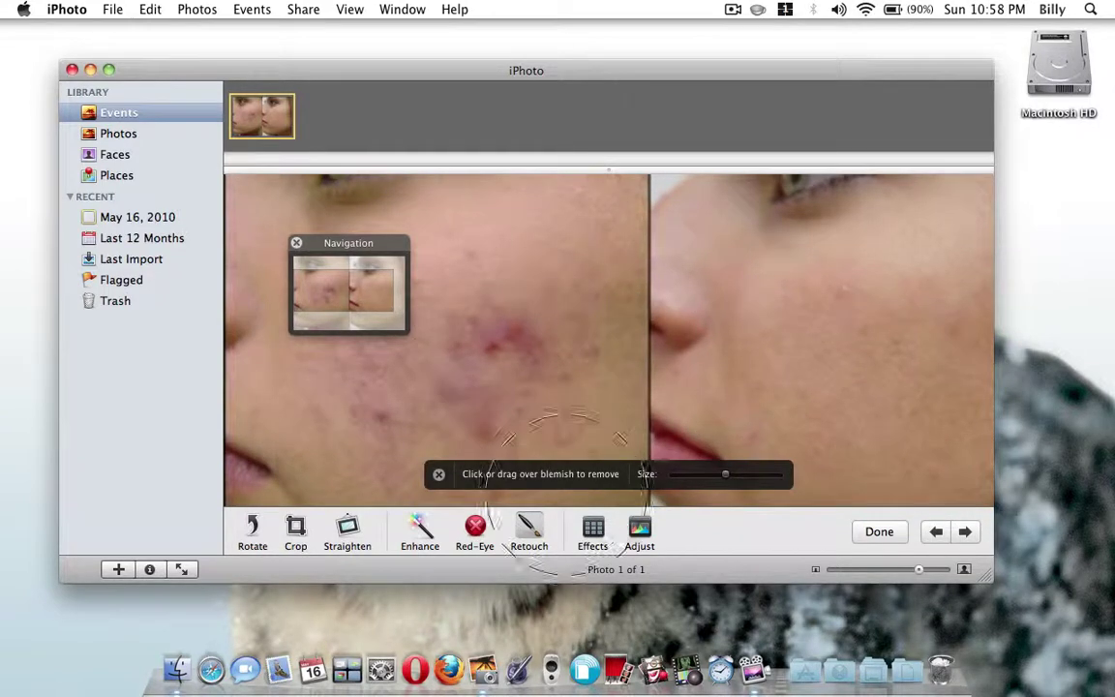
{"action": "left_click", "coordinate": [494, 333]}
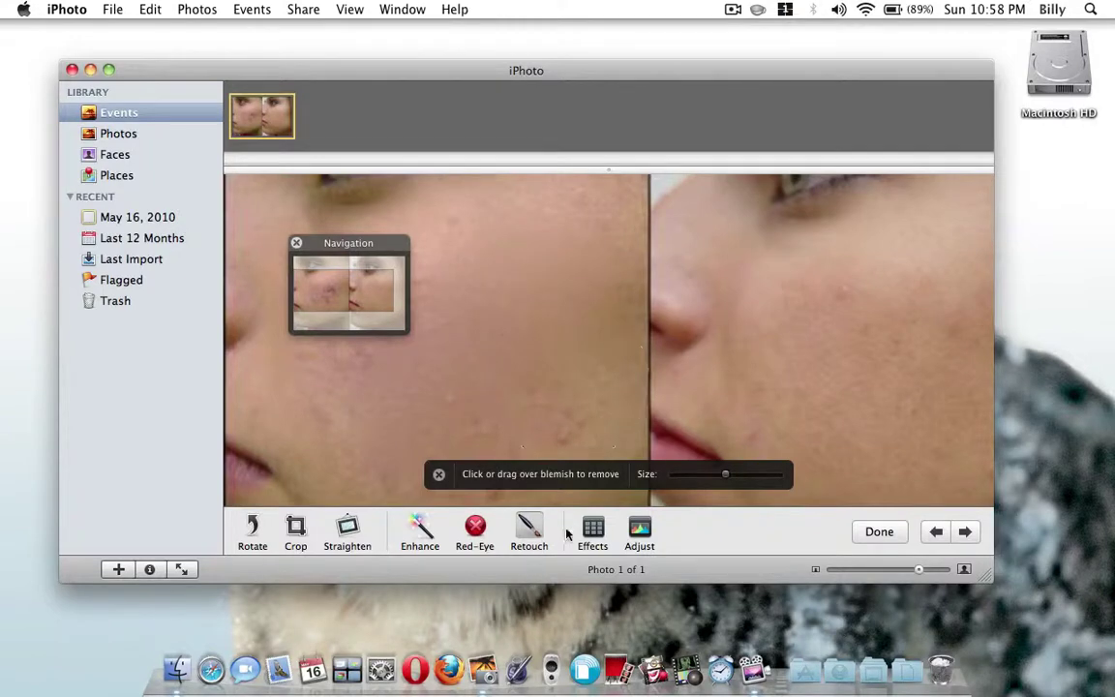
Step: Undo the last few retouches, then brush away the spots on the lower left cheek
{"action": "key", "text": "super+z"}
{"action": "key", "text": "super+z"}
{"action": "key", "text": "super+z"}
{"action": "key", "text": "super+z"}
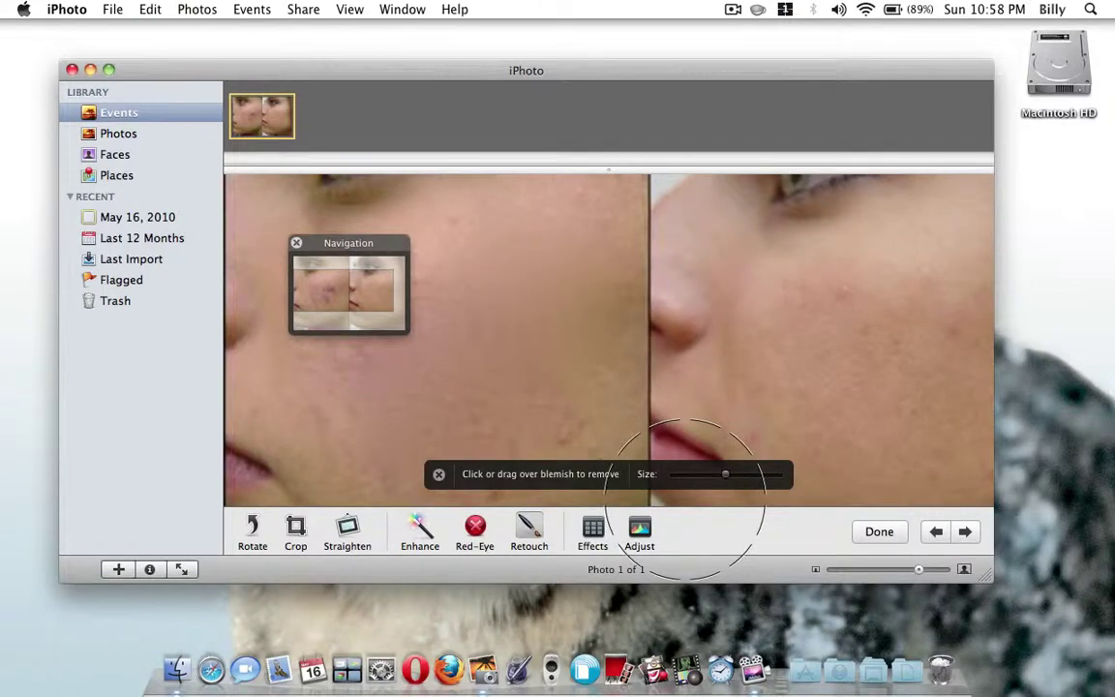
{"action": "key", "text": "super+z"}
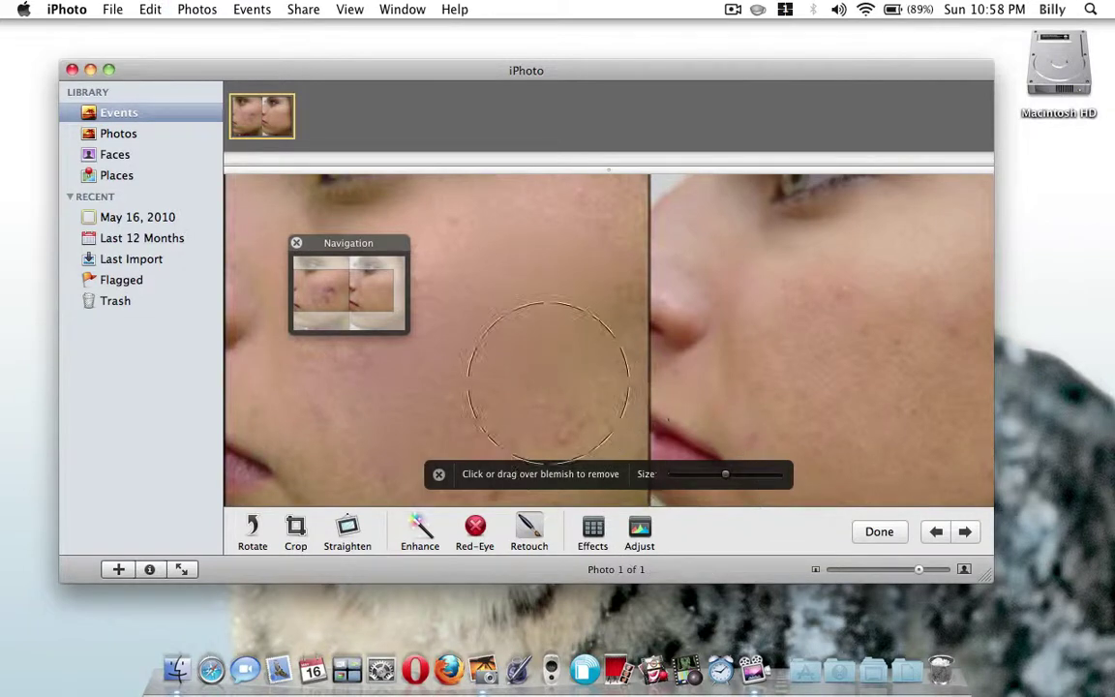
{"action": "scroll", "coordinate": [559, 358], "scroll_direction": "down", "scroll_amount": 5}
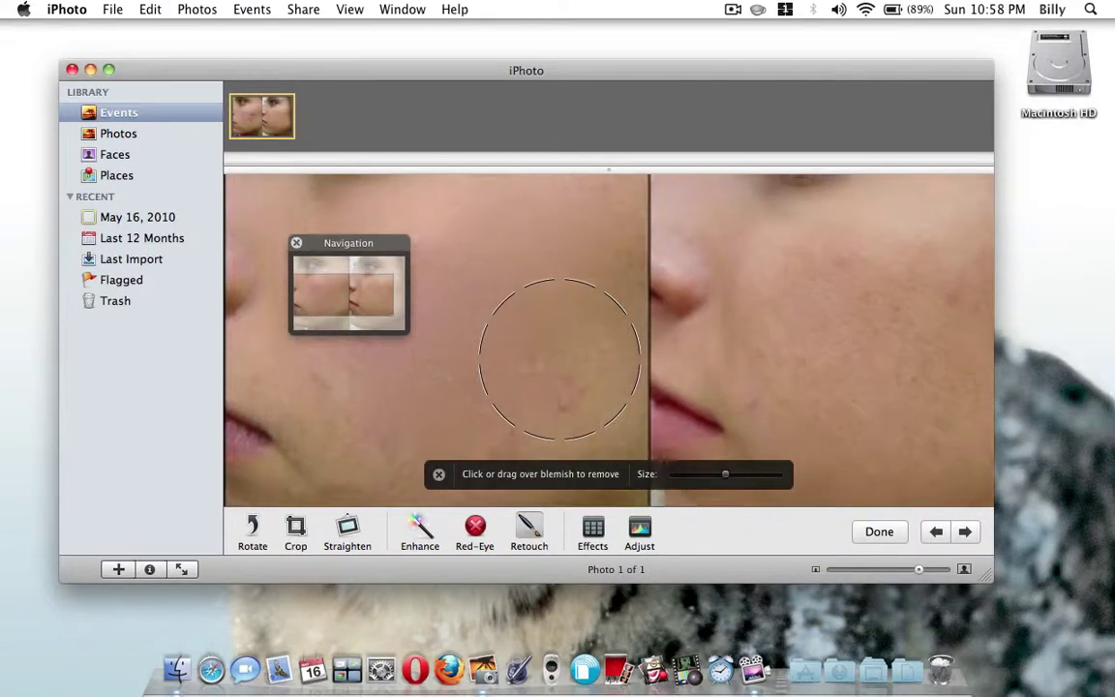
{"action": "scroll", "coordinate": [558, 358], "scroll_direction": "down", "scroll_amount": 2}
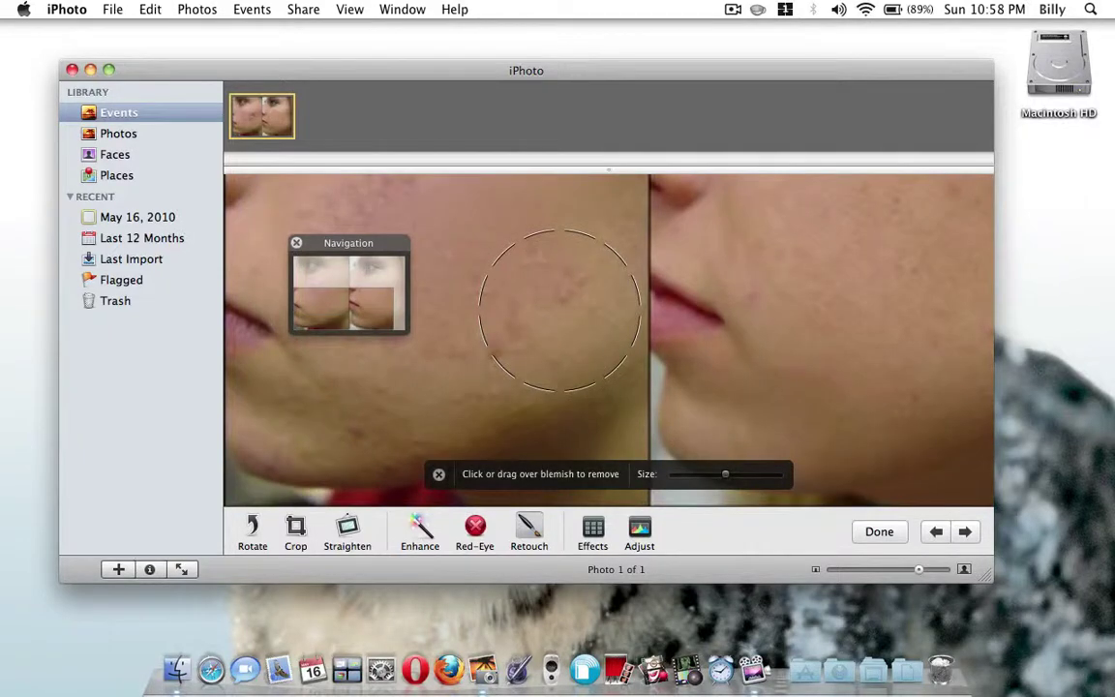
{"action": "mouse_move", "coordinate": [533, 299]}
{"action": "left_mouse_down"}
{"action": "mouse_move", "coordinate": [512, 320]}
{"action": "mouse_move", "coordinate": [507, 300]}
{"action": "mouse_move", "coordinate": [435, 373]}
{"action": "left_mouse_up"}
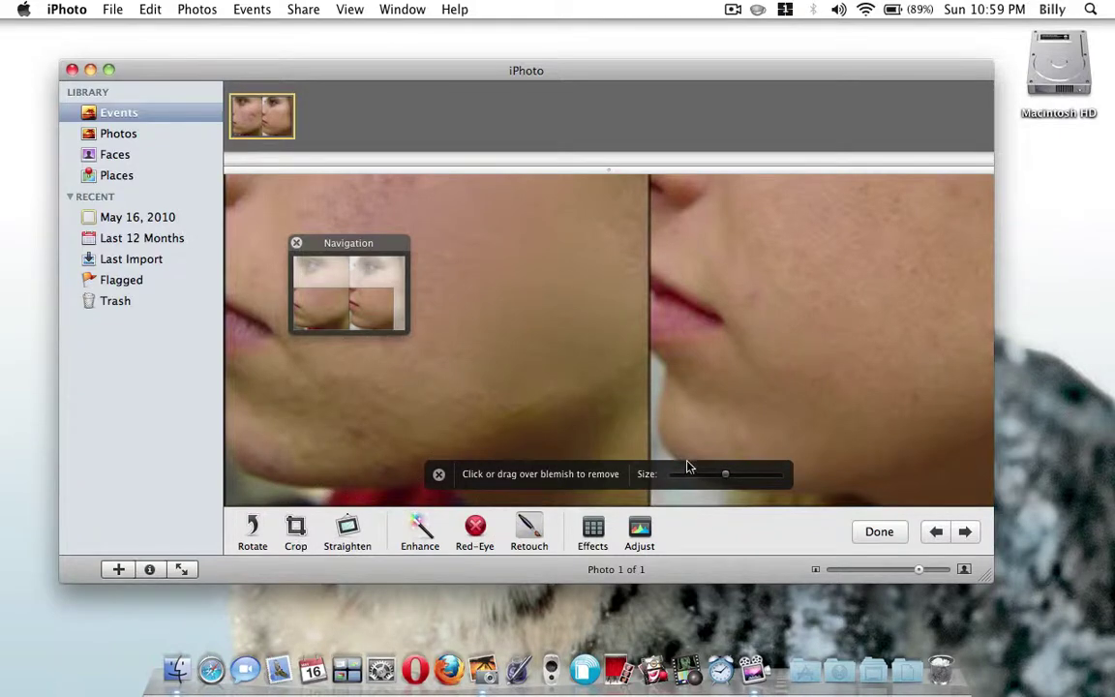
Step: Shrink the Retouch brush and clear the small spots on both faces' upper cheeks
{"action": "left_click_drag", "start_coordinate": [726, 475], "coordinate": [701, 474]}
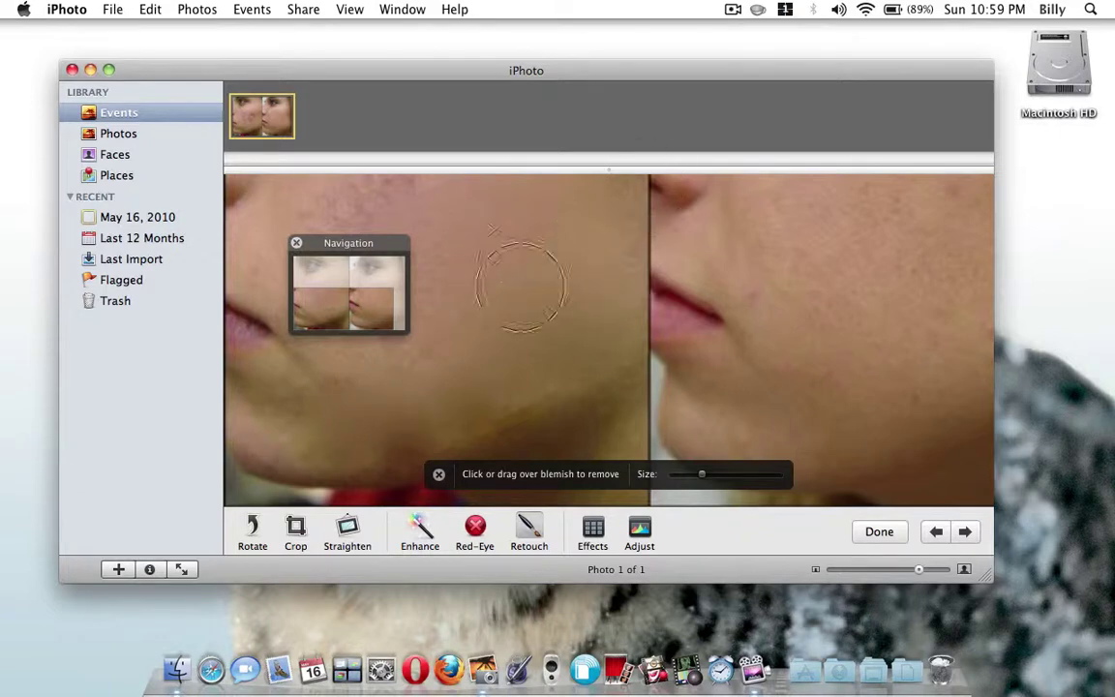
{"action": "scroll", "coordinate": [479, 300], "scroll_direction": "up", "scroll_amount": 5}
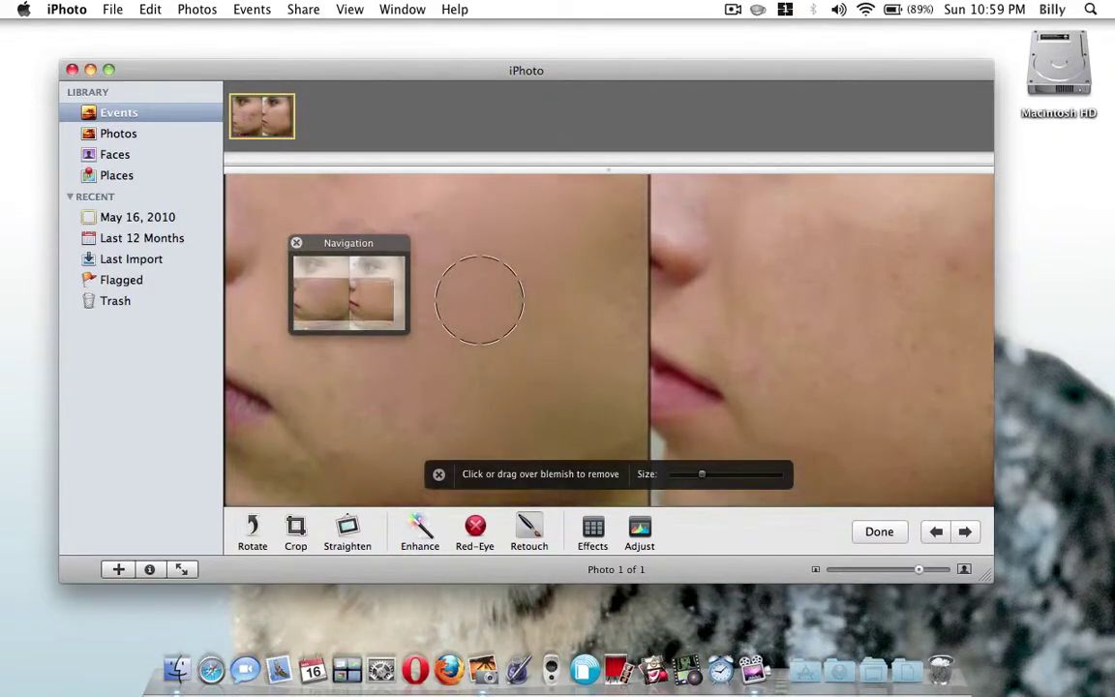
{"action": "scroll", "coordinate": [366, 259], "scroll_direction": "up", "scroll_amount": 3}
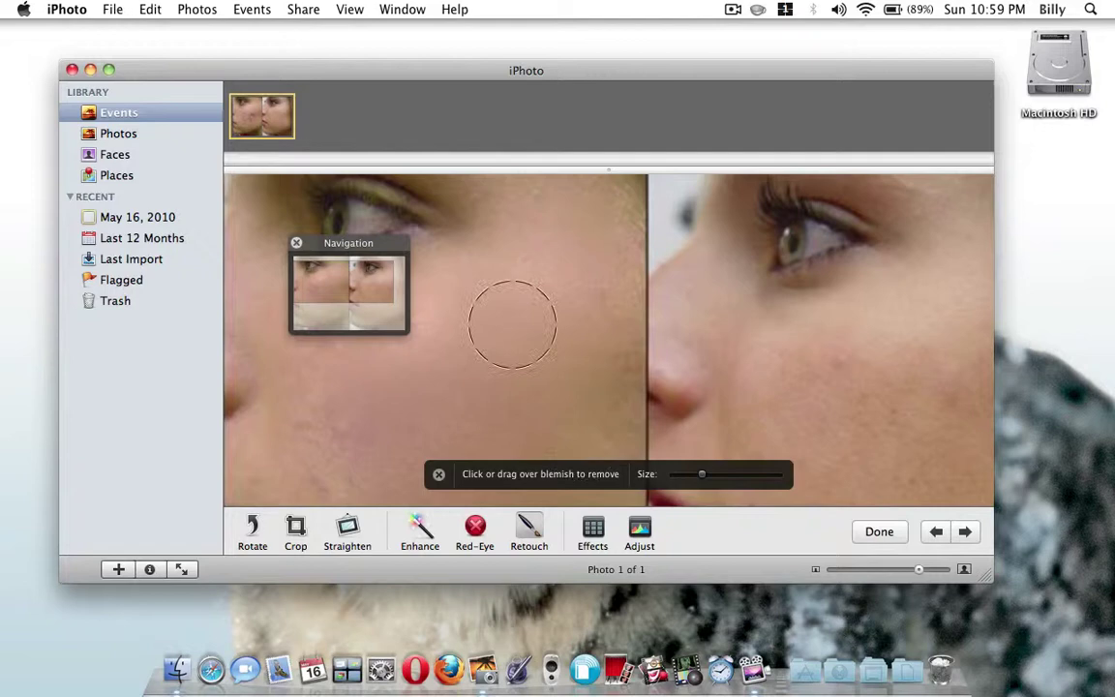
{"action": "scroll", "coordinate": [692, 343], "scroll_direction": "down", "scroll_amount": 5}
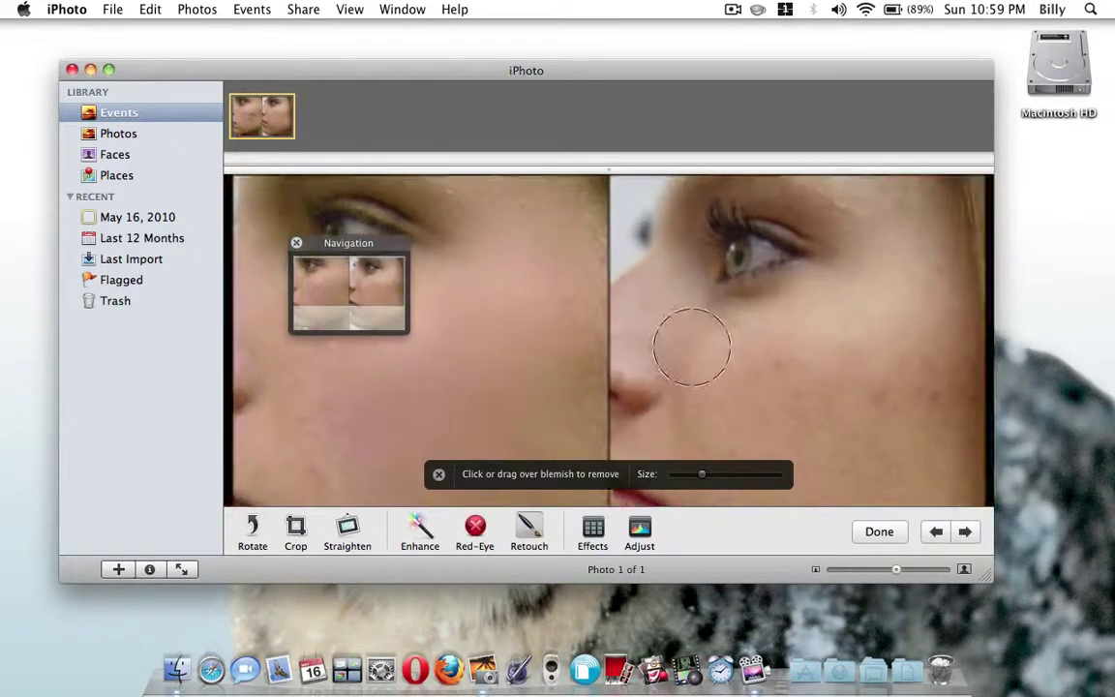
{"action": "scroll", "coordinate": [691, 345], "scroll_direction": "down", "scroll_amount": 2}
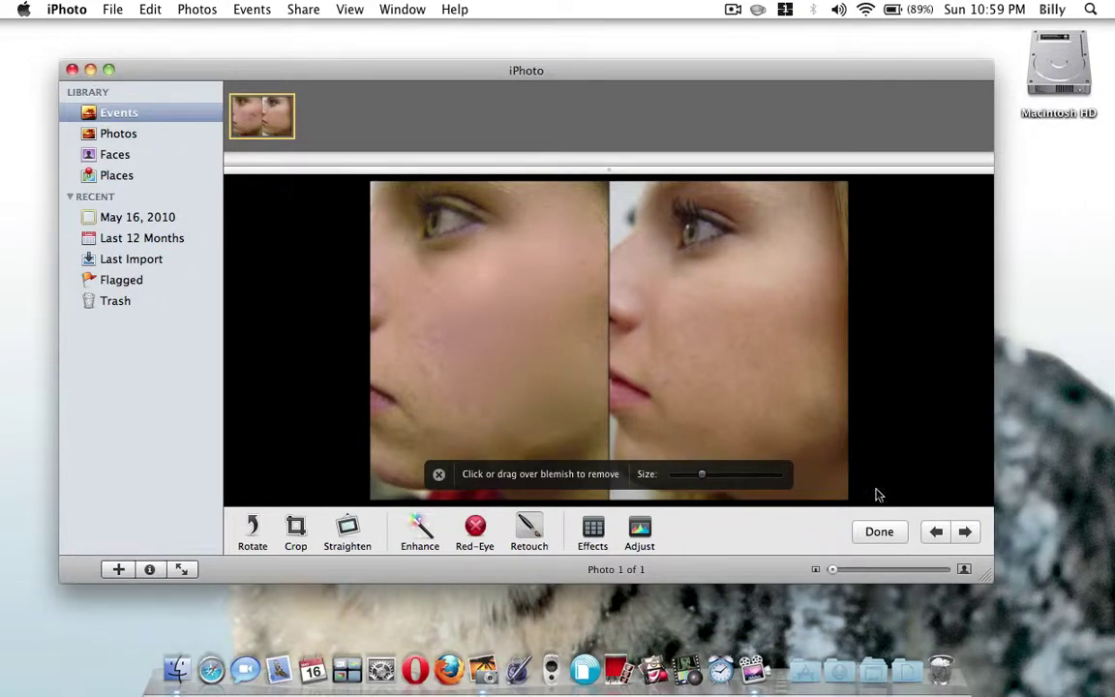
Step: Finish the acne photo, then open the second event's moles photo in Edit mode
{"action": "left_click", "coordinate": [881, 537]}
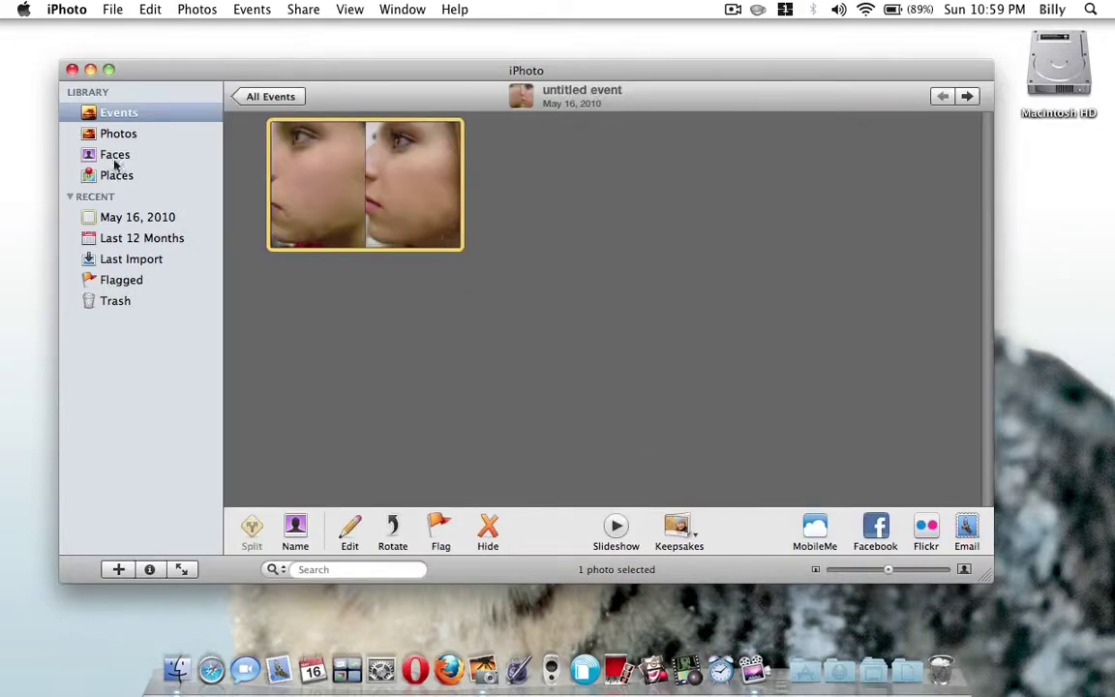
{"action": "left_click", "coordinate": [113, 132]}
{"action": "left_click", "coordinate": [108, 115]}
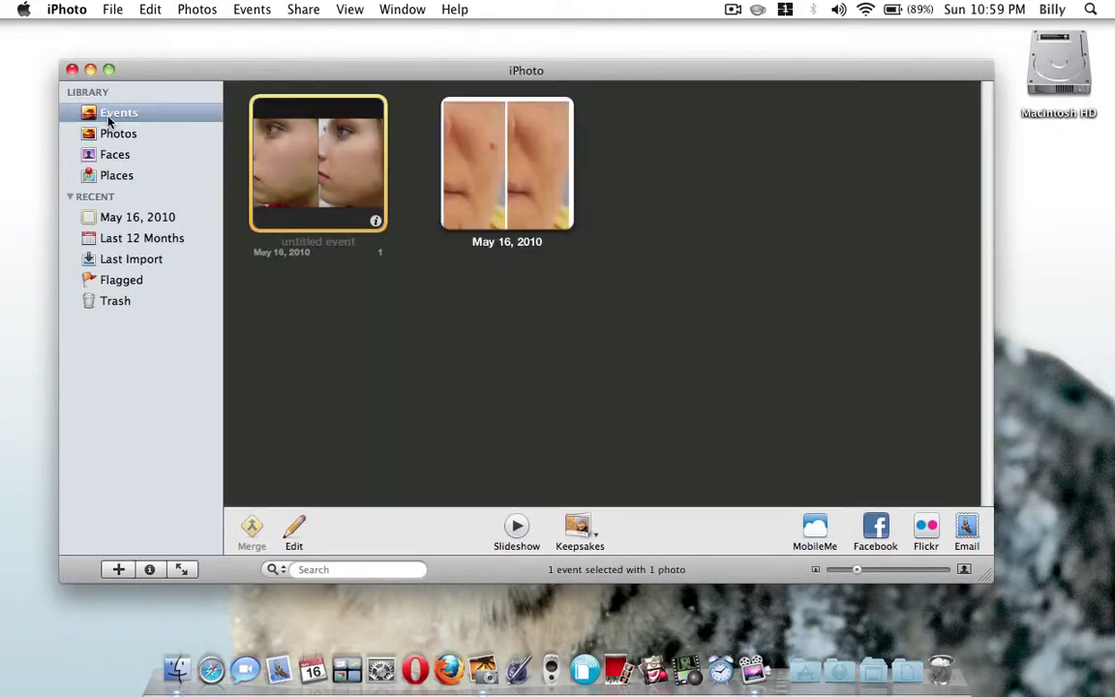
{"action": "double_click", "coordinate": [503, 143]}
{"action": "double_click", "coordinate": [385, 179]}
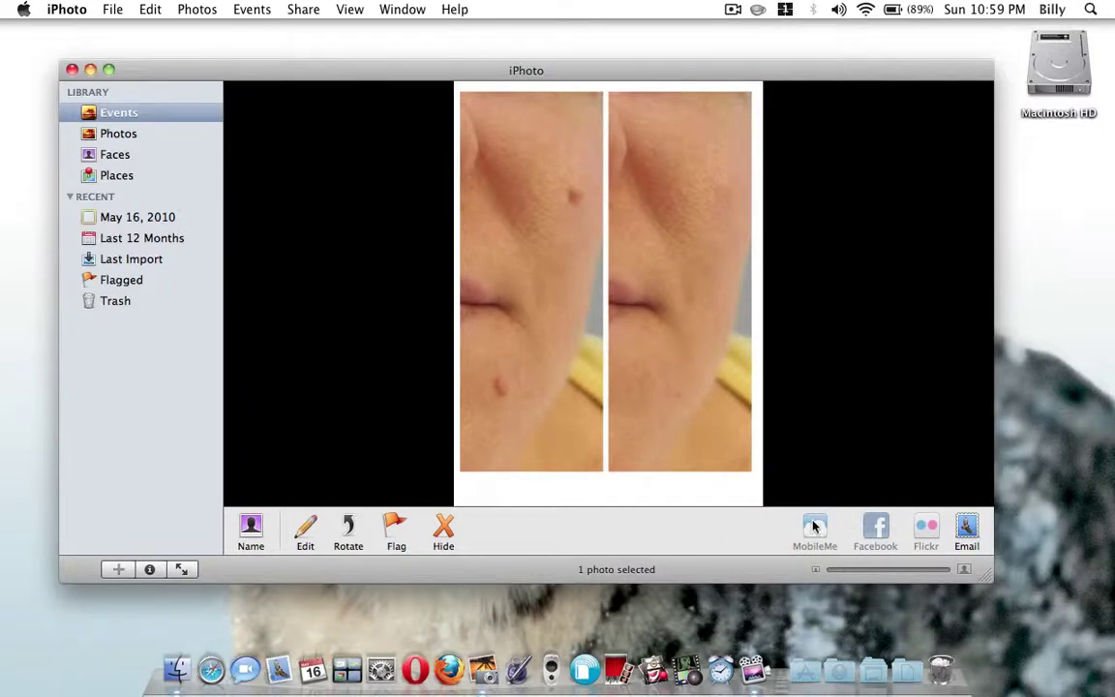
{"action": "double_click", "coordinate": [710, 363]}
{"action": "double_click", "coordinate": [329, 274]}
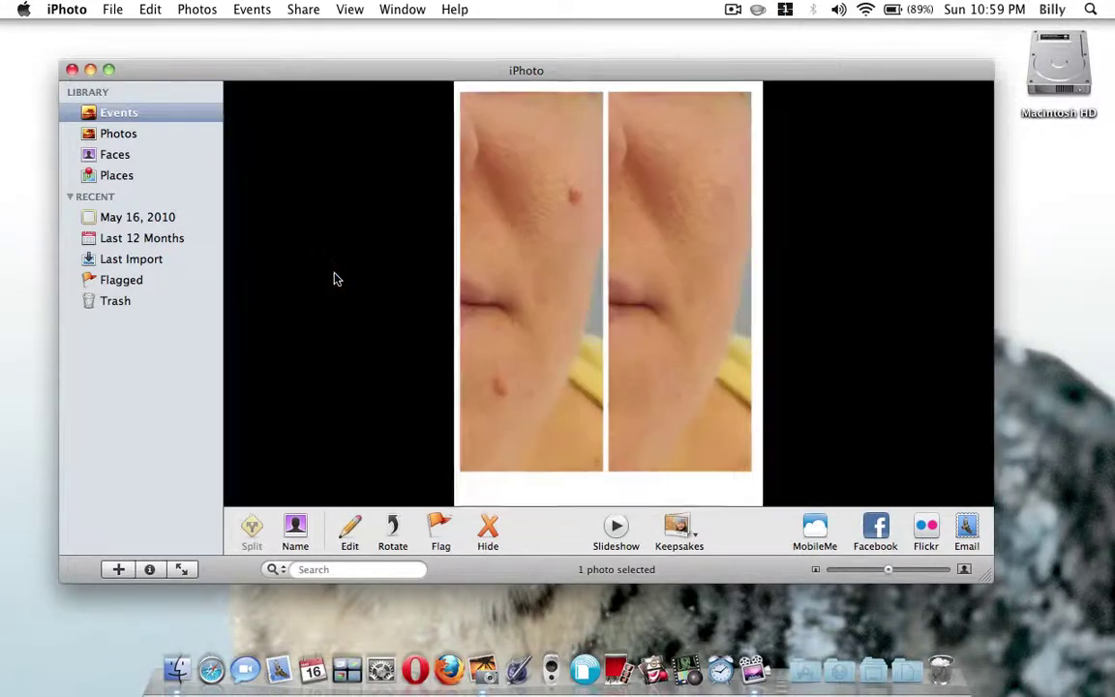
{"action": "left_click", "coordinate": [306, 528]}
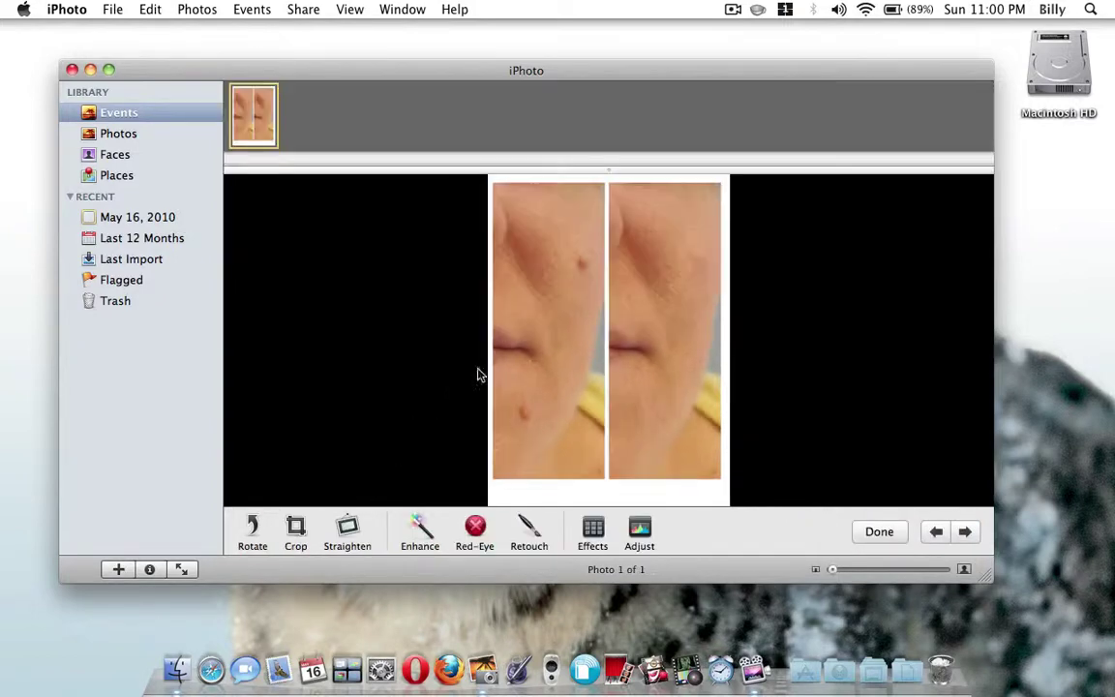
Step: With Retouch at maximum zoom, remove the upper mole on the left cheek
{"action": "left_click", "coordinate": [528, 530]}
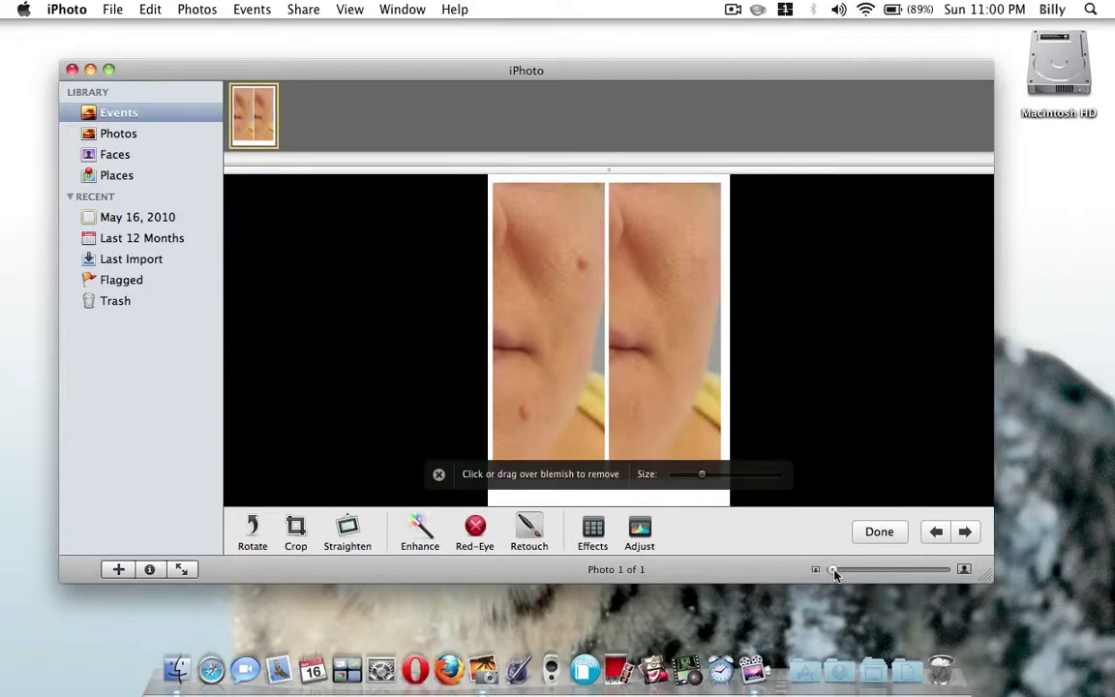
{"action": "left_click_drag", "start_coordinate": [834, 573], "coordinate": [944, 569]}
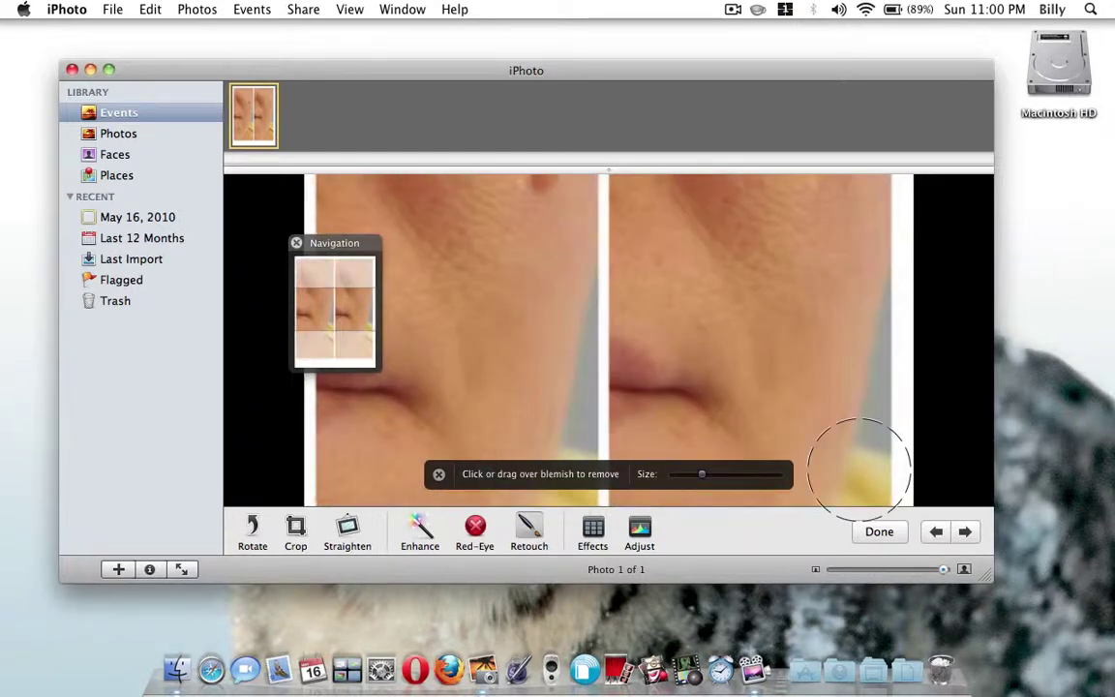
{"action": "scroll", "coordinate": [859, 464], "scroll_direction": "up", "scroll_amount": 5}
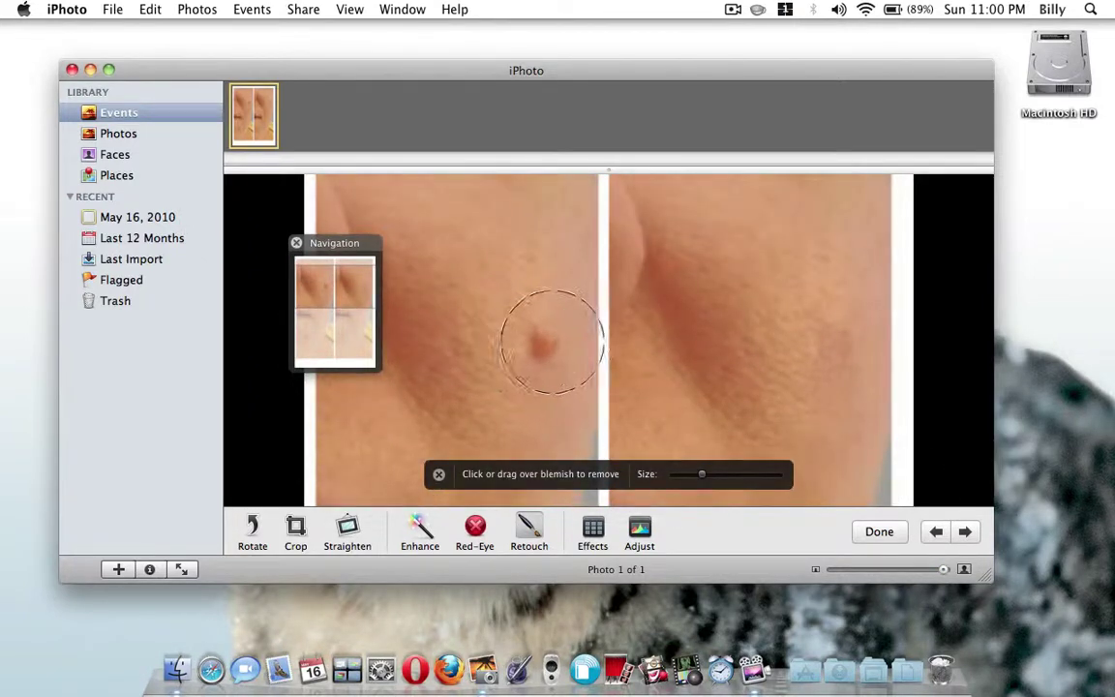
{"action": "left_click", "coordinate": [538, 346]}
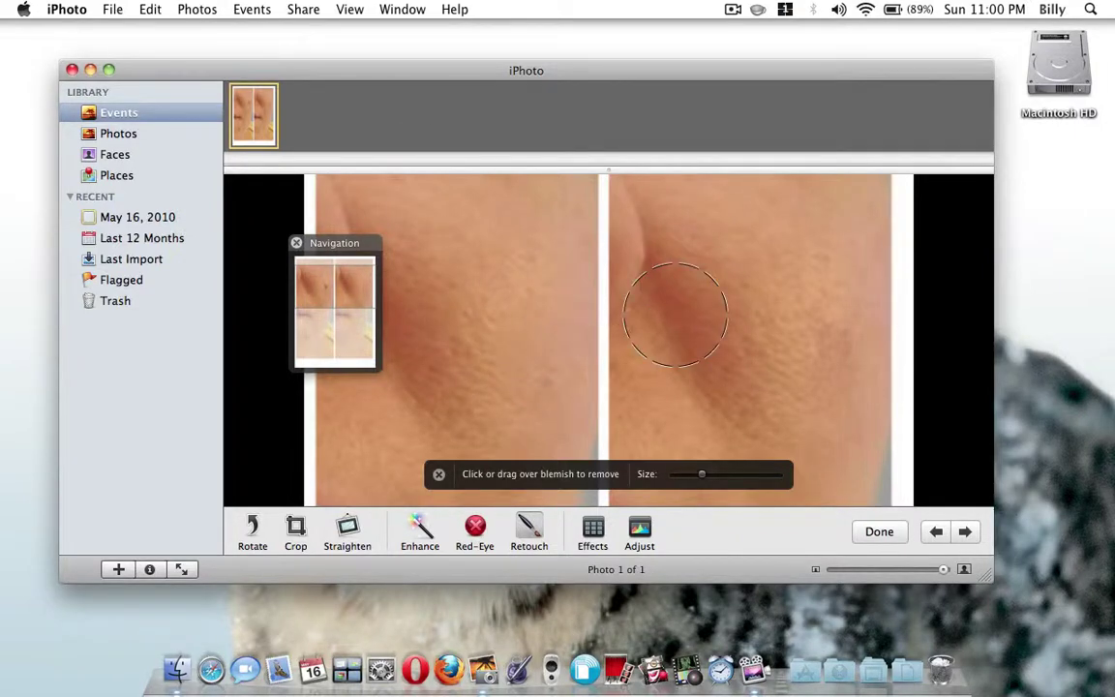
Step: Reduce the blemish brush size in two steps, moving the navigation preview aside
{"action": "scroll", "coordinate": [674, 314], "scroll_direction": "down", "scroll_amount": 3}
{"action": "scroll", "coordinate": [674, 315], "scroll_direction": "down", "scroll_amount": 5}
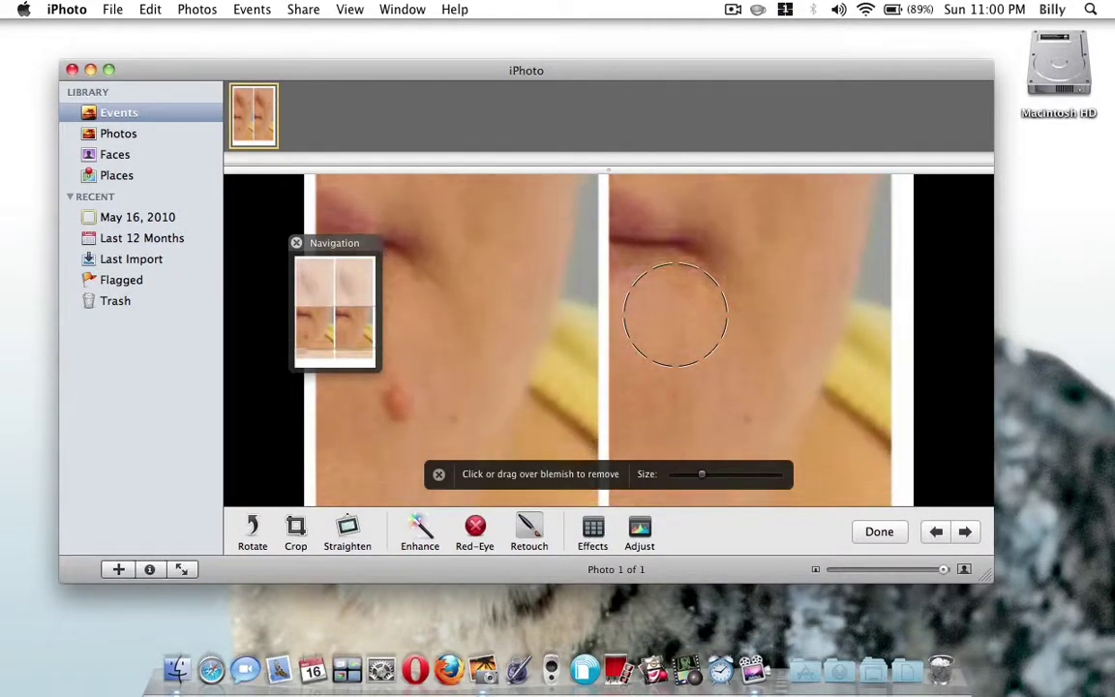
{"action": "scroll", "coordinate": [441, 372], "scroll_direction": "down", "scroll_amount": 2}
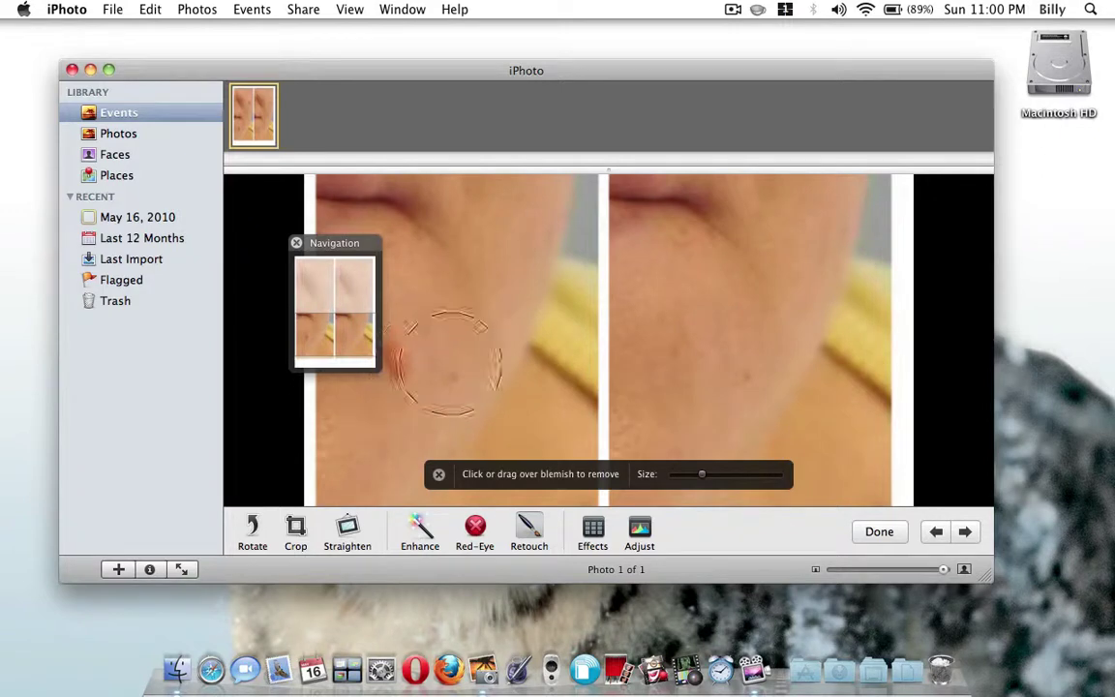
{"action": "left_click_drag", "start_coordinate": [704, 481], "coordinate": [692, 481]}
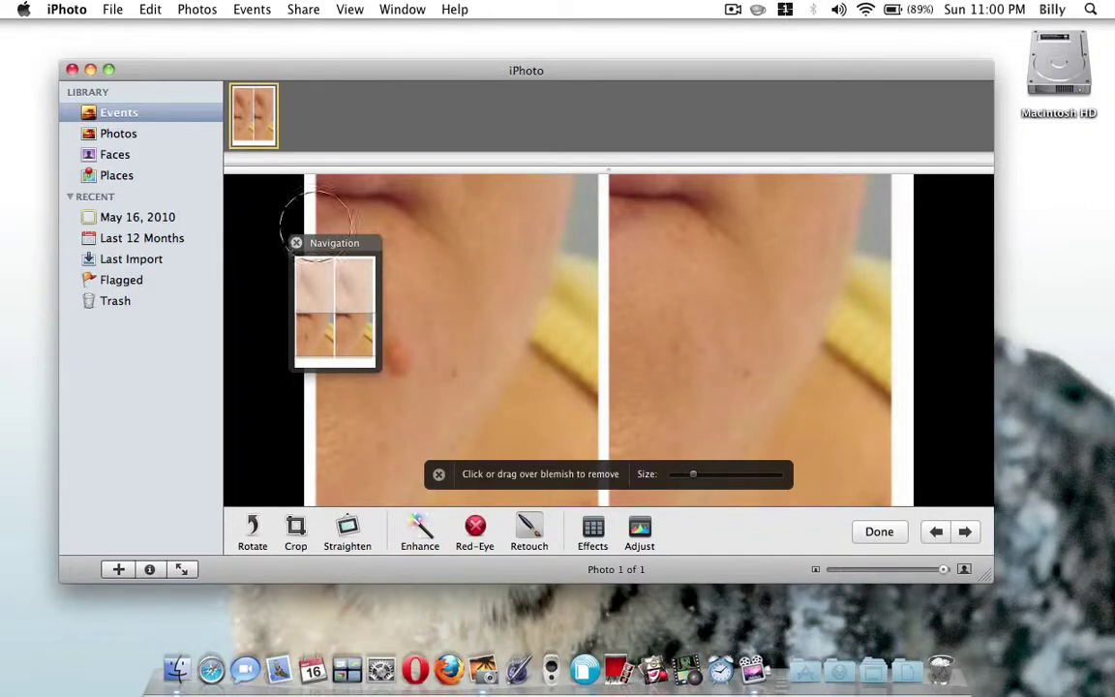
{"action": "left_click_drag", "start_coordinate": [328, 248], "coordinate": [701, 235]}
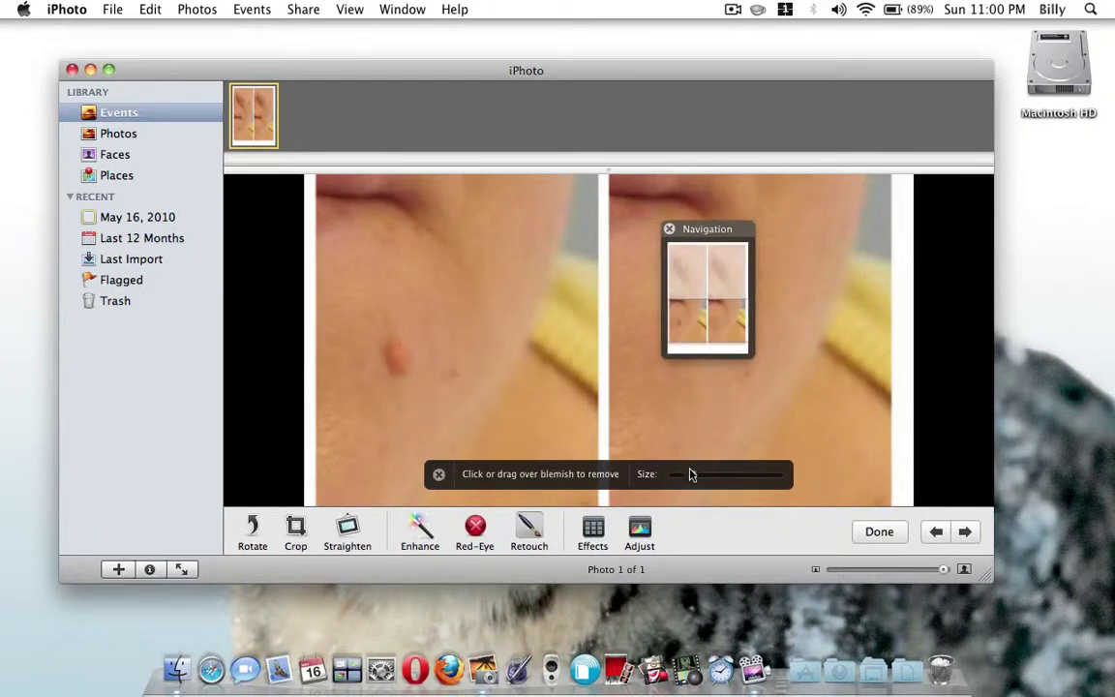
{"action": "left_click_drag", "start_coordinate": [692, 476], "coordinate": [683, 475]}
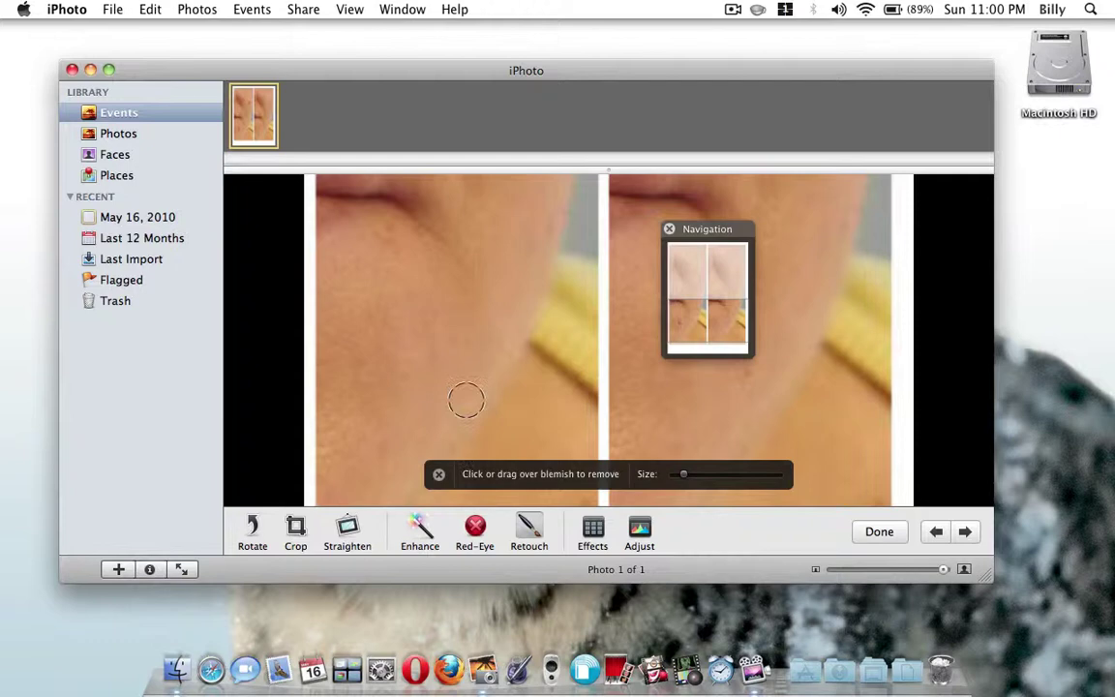
Step: Scroll down to the lower mole on the left cheek to retouch it away
{"action": "scroll", "coordinate": [465, 400], "scroll_direction": "down", "scroll_amount": 5}
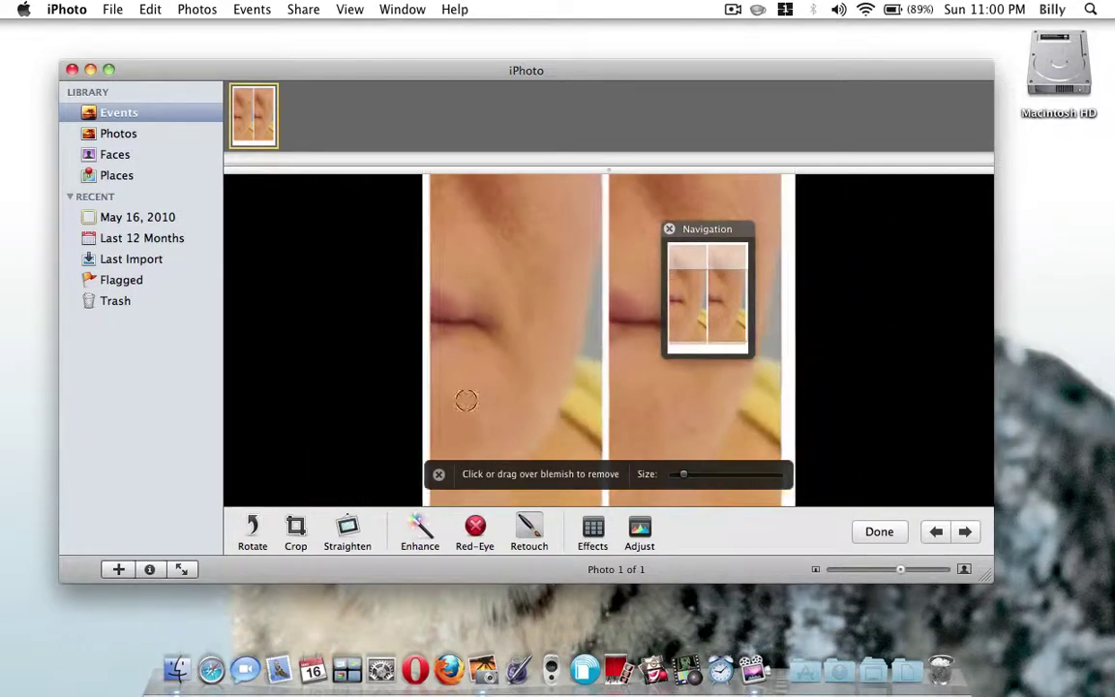
{"action": "scroll", "coordinate": [469, 397], "scroll_direction": "down", "scroll_amount": 3}
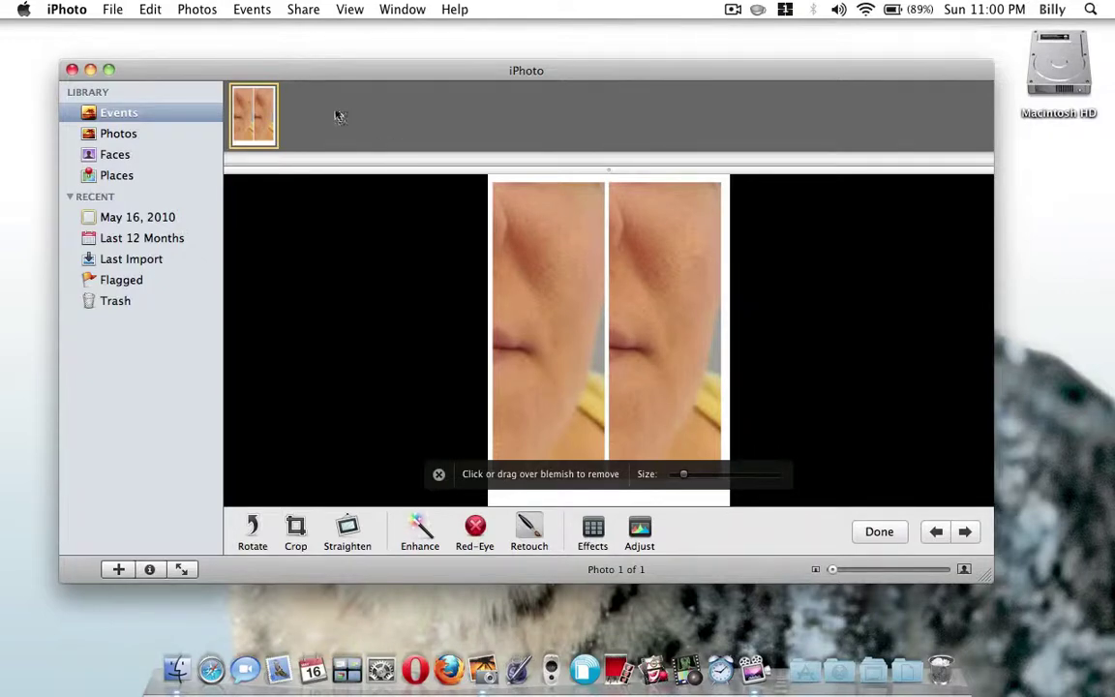
Step: Finish editing the moles photo and view the Photos library showing both events
{"action": "left_click", "coordinate": [878, 531]}
{"action": "left_click", "coordinate": [162, 140]}
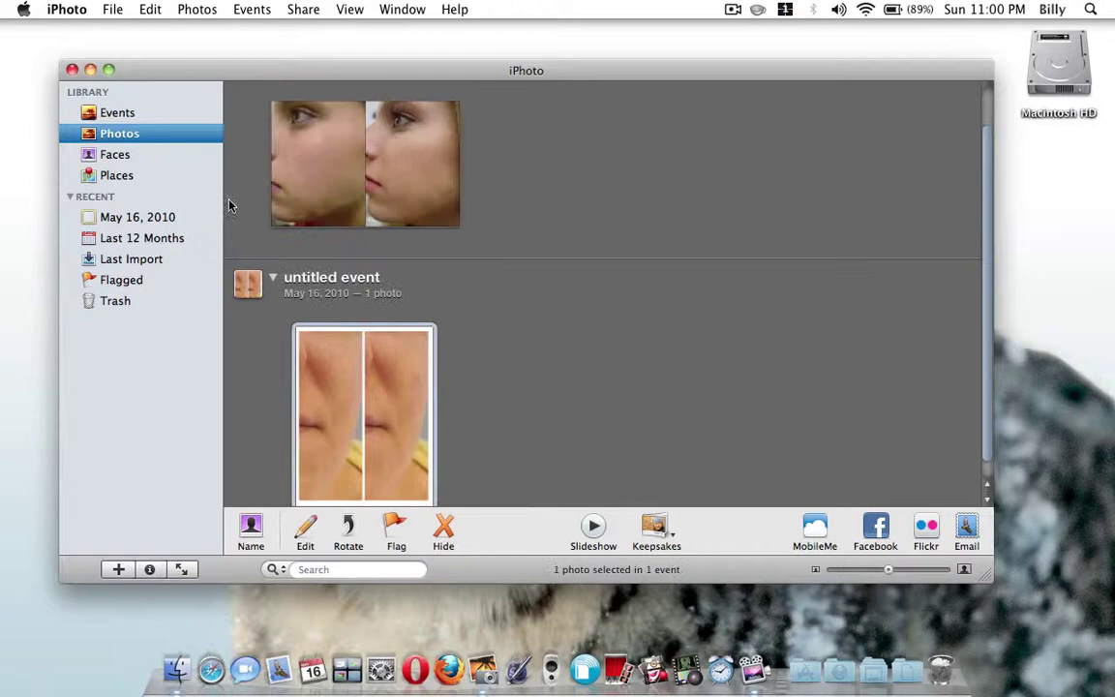
{"action": "scroll", "coordinate": [309, 295], "scroll_direction": "down", "scroll_amount": 1}
{"action": "scroll", "coordinate": [345, 329], "scroll_direction": "up", "scroll_amount": 3}
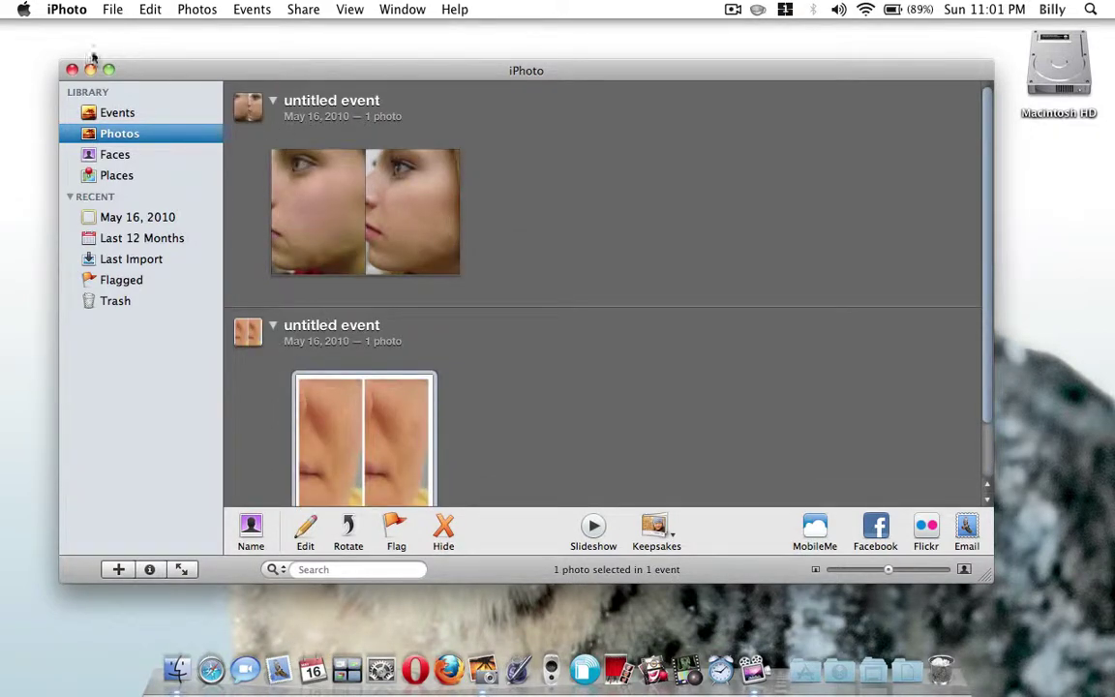